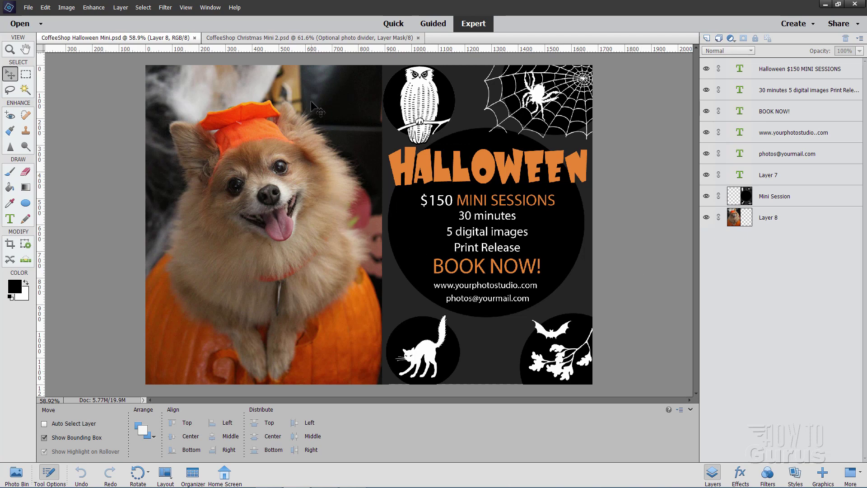
- Bring the CoffeeShop Christmas Mini 2 document forward, glancing at the Halloween Mini flyer in between
click(303, 38)
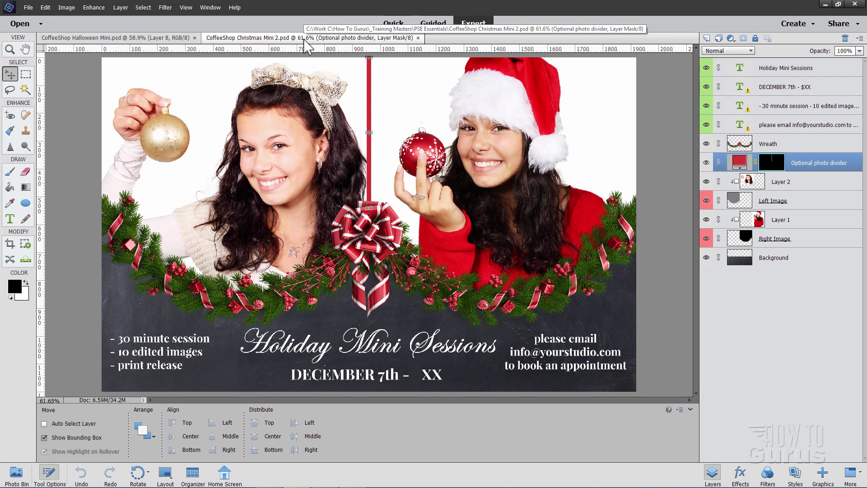
click(153, 38)
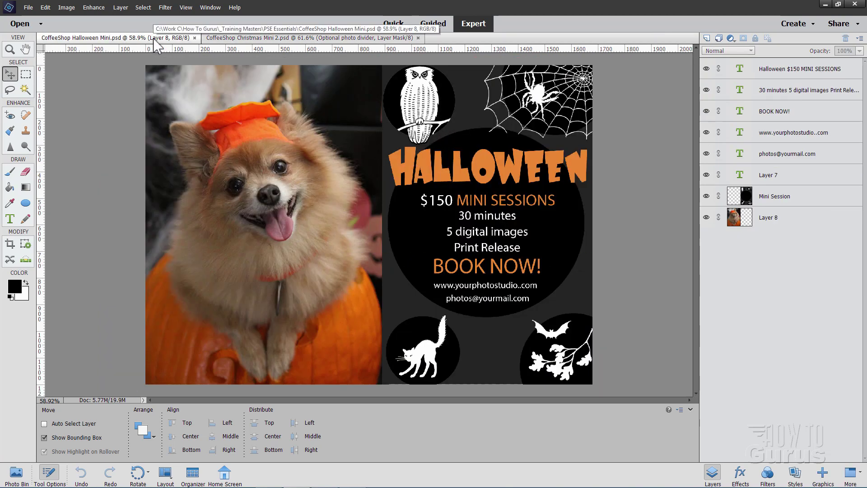
click(254, 38)
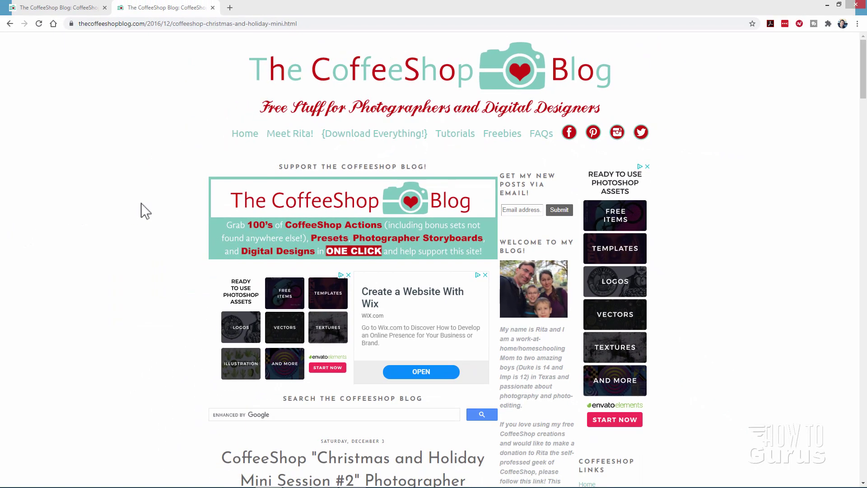
- Scroll down the Christmas and Holiday Mini Session #2 post toward its template preview image
scroll(140, 204, down, 5)
scroll(140, 204, down, 2)
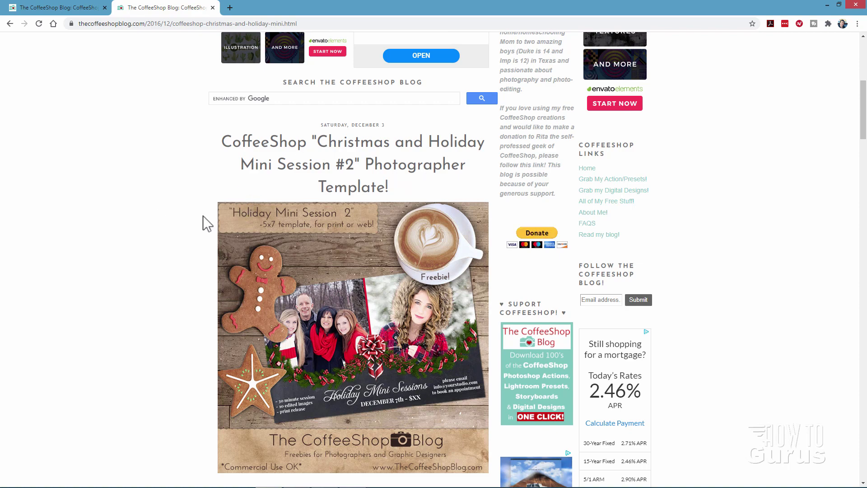
scroll(176, 228, down, 2)
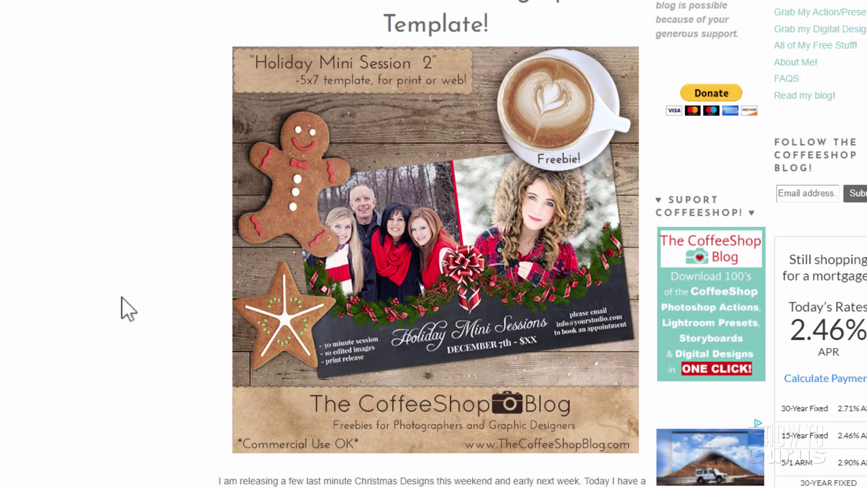
scroll(121, 297, down, 3)
click(346, 298)
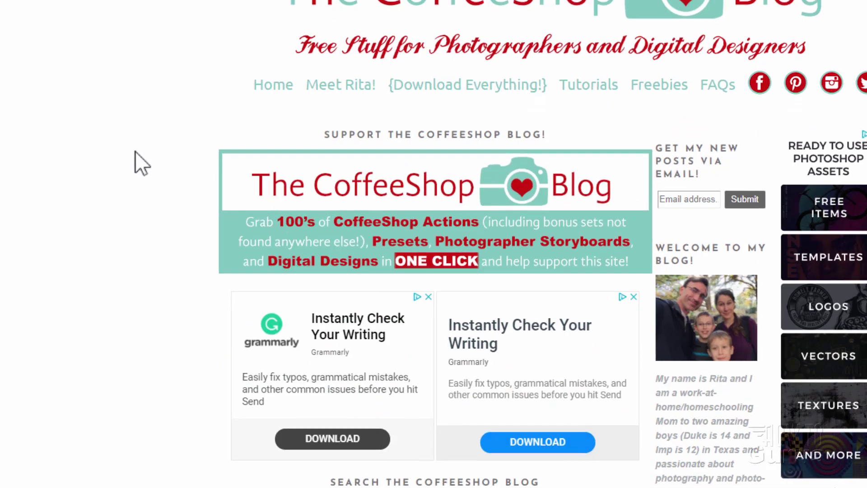
scroll(135, 147, down, 10)
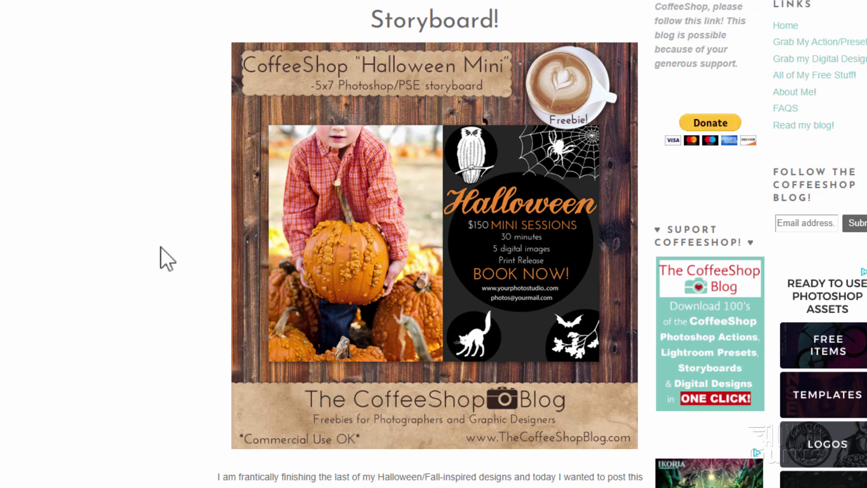
scroll(154, 221, down, 3)
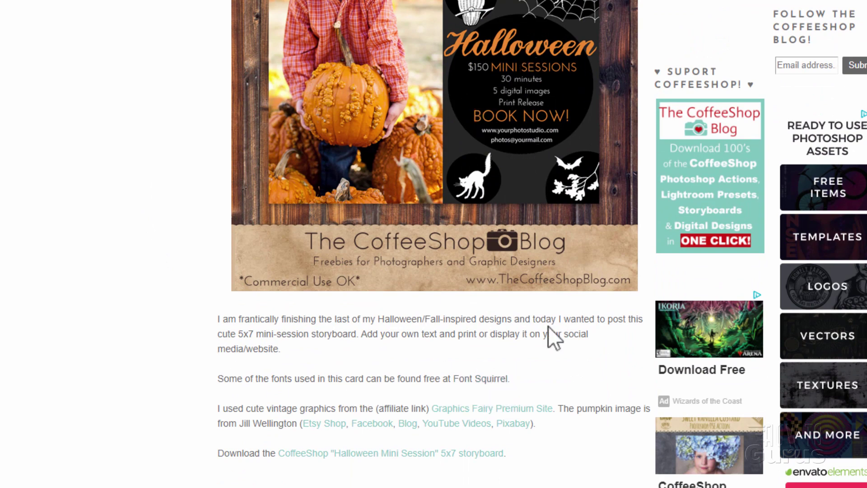
scroll(149, 183, up, 10)
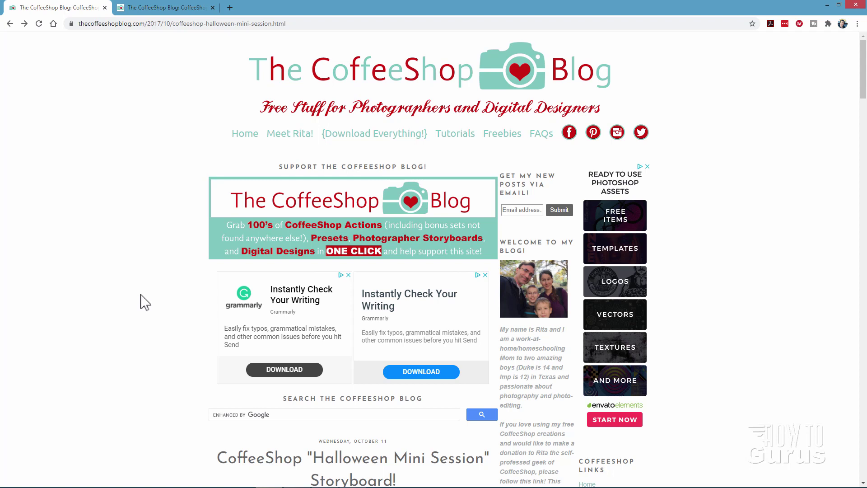
- Minimize Chrome and close both the Christmas Mini 2 and Halloween Mini documents
mouse_move(340, 140)
click(827, 5)
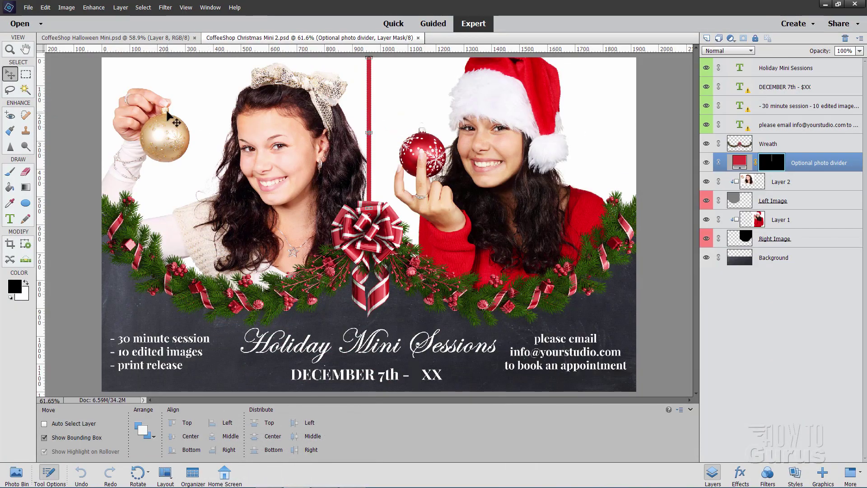
click(417, 38)
click(195, 38)
- Reopen the Halloween Mini template from the recently edited files list
click(31, 7)
mouse_move(56, 44)
click(229, 64)
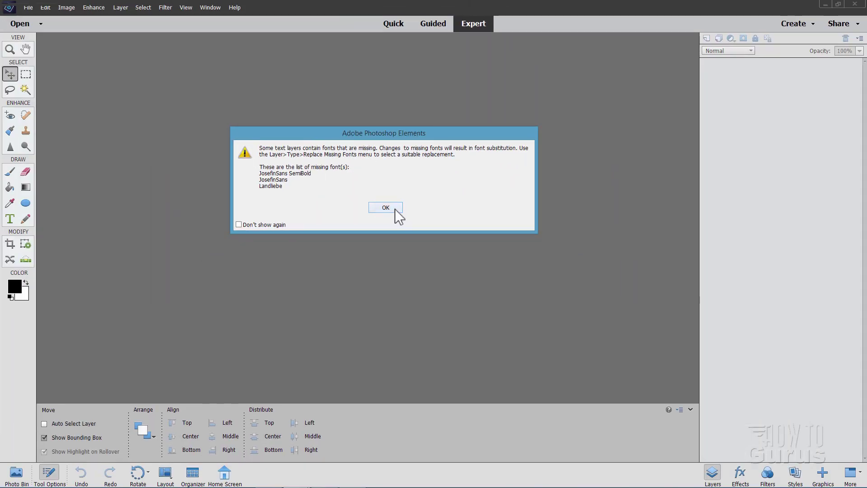
- Accept the missing-fonts warning so CoffeeShop Halloween Mini.psd opens
click(385, 208)
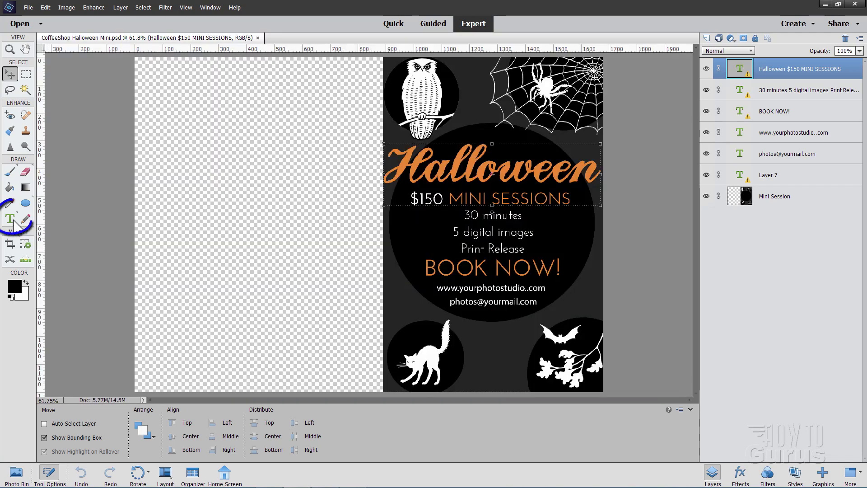
- Start editing the Halloween title, dismiss the missing-fonts warning, and select the word Halloween
click(10, 219)
click(511, 161)
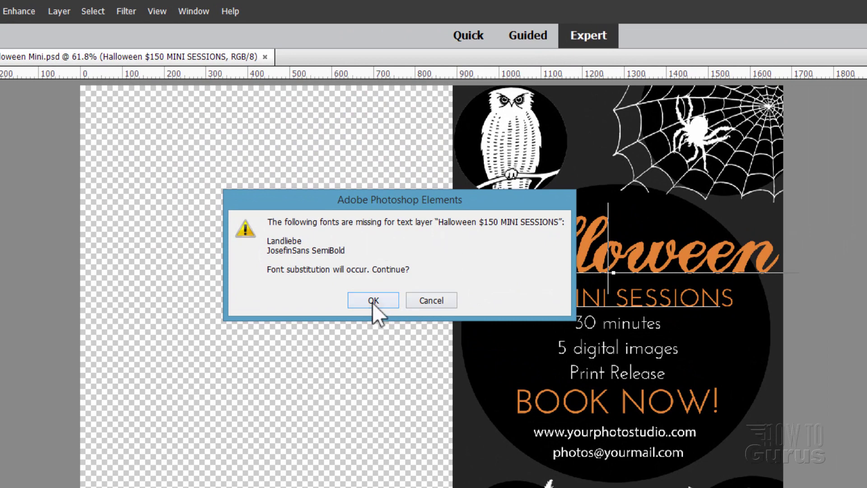
click(373, 302)
double_click(615, 260)
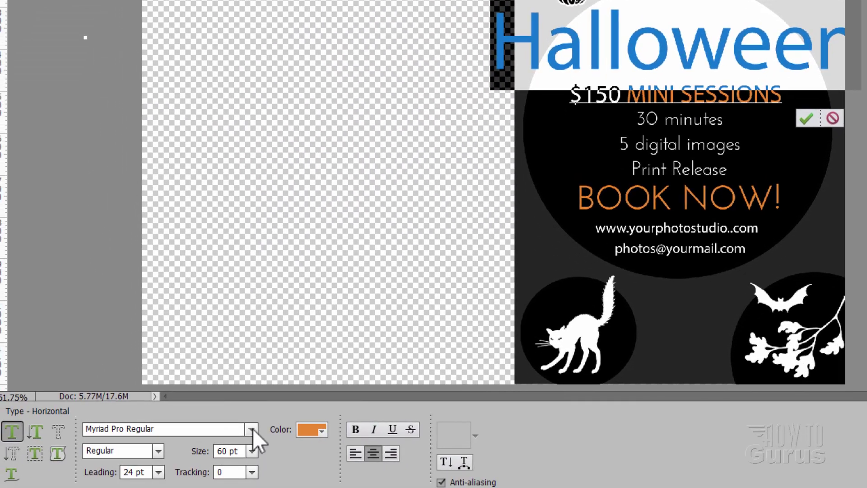
- Set Halloween to LaffRiotNF Regular at 53 pt and commit the text
click(251, 429)
scroll(263, 355, up, 4)
scroll(341, 311, up, 10)
scroll(342, 312, up, 5)
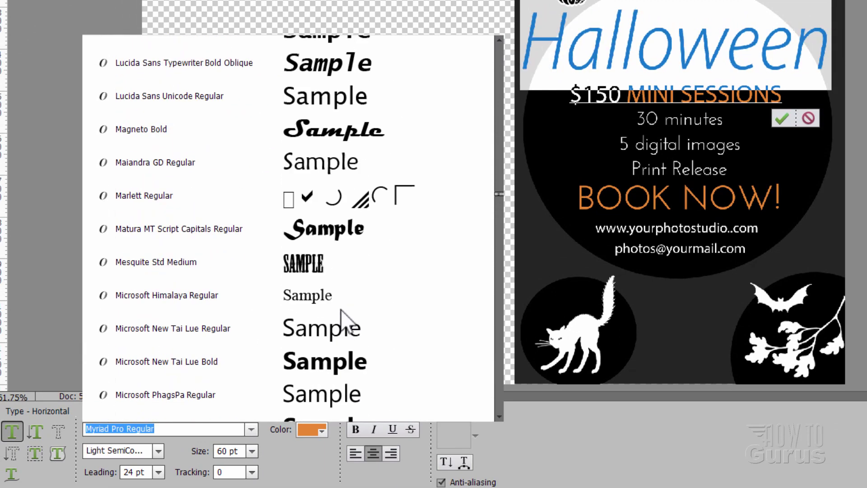
scroll(342, 312, up, 6)
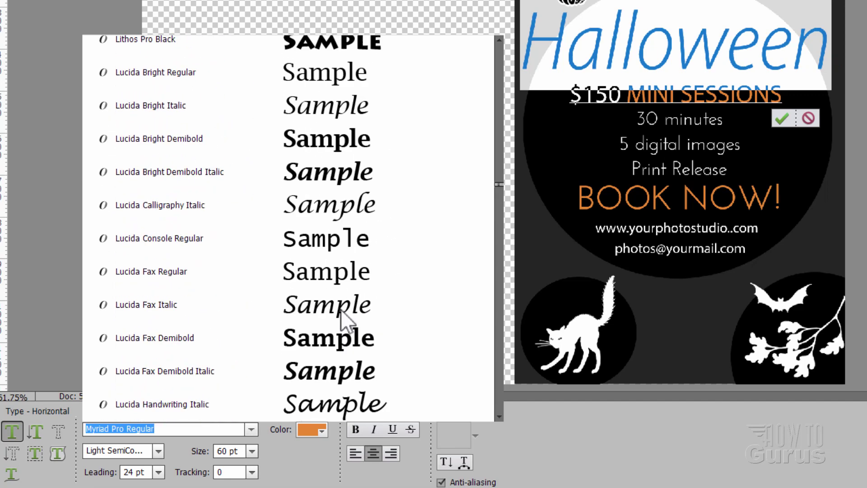
scroll(340, 309, up, 6)
click(348, 188)
drag(204, 456, 202, 458)
drag(201, 457, 201, 458)
click(781, 120)
key(v)
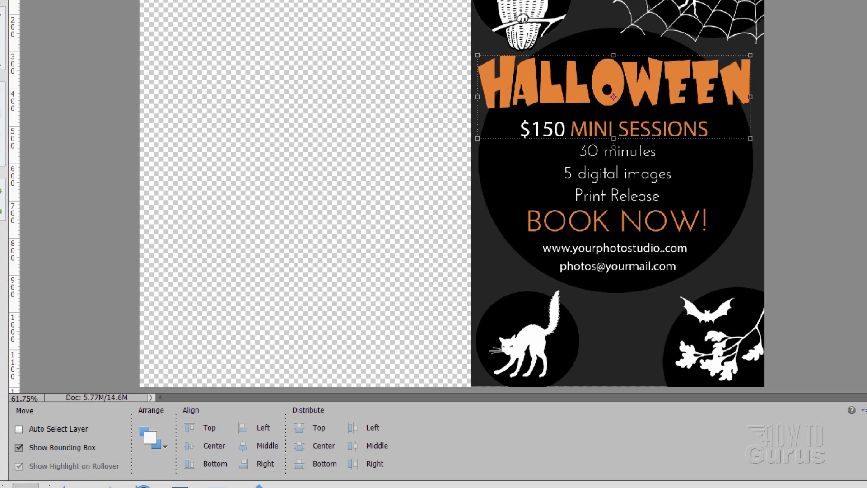
- Open the 30 minutes text block for editing, accepting the substitute font
click(666, 167)
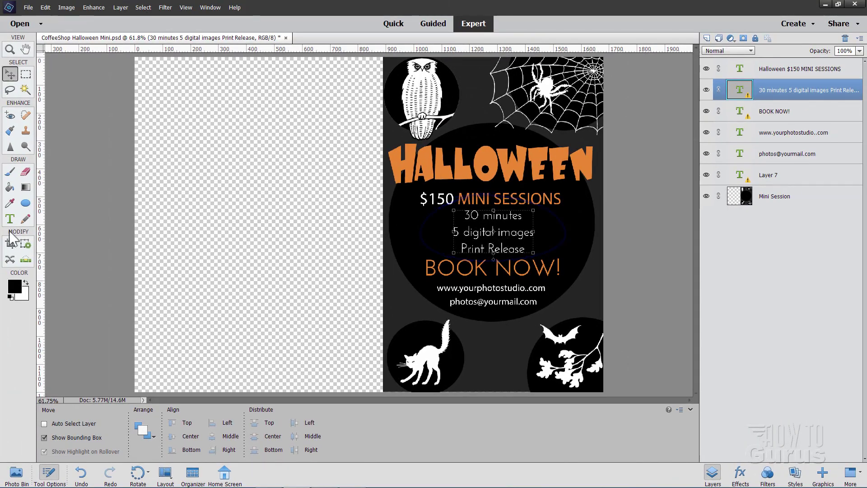
click(10, 219)
click(482, 230)
click(340, 193)
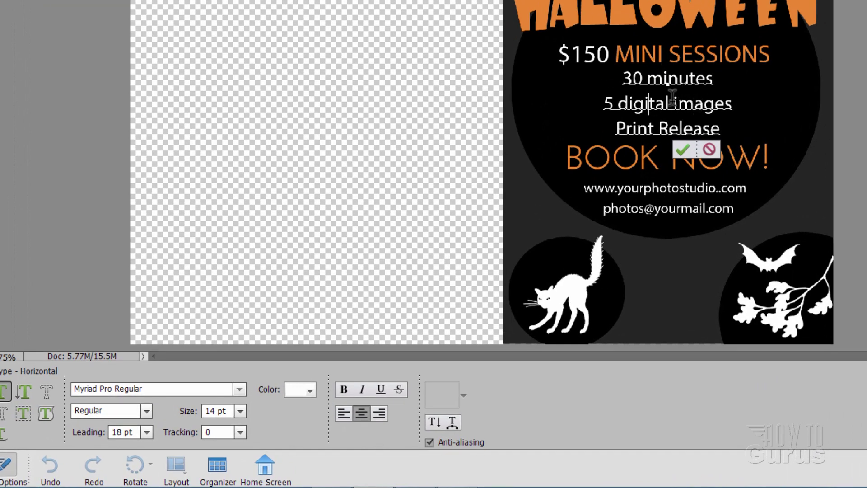
- Commit the 30 minutes text, then restyle BOOK NOW! with the substitute font and commit
click(682, 149)
key(v)
click(684, 167)
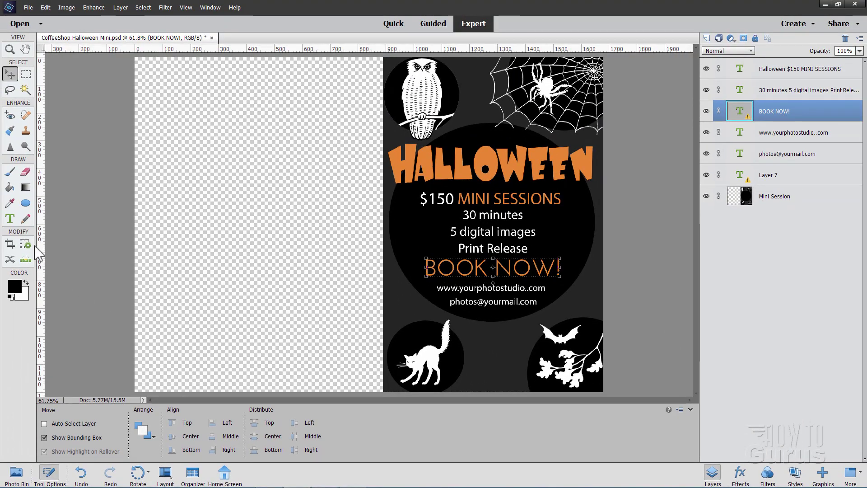
click(10, 218)
click(483, 265)
key(Return)
click(517, 287)
- Hide Layer 7, toggling its visibility to compare the flyer with and without it
click(773, 181)
click(706, 175)
click(706, 175)
click(707, 176)
click(707, 175)
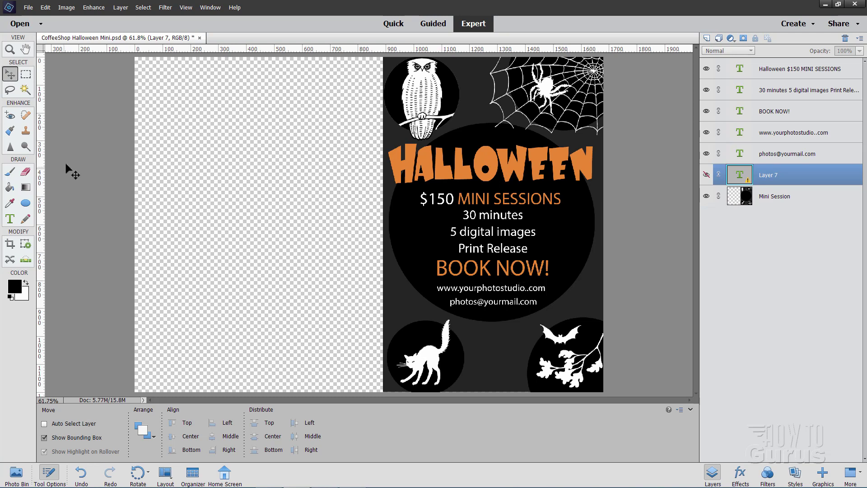
- Open dog-714861_1920.jpg from the recently edited files list
click(28, 7)
mouse_move(48, 44)
click(150, 68)
- Float the dog photo window over the flyer and drag it in as a new layer
drag(161, 44, 383, 70)
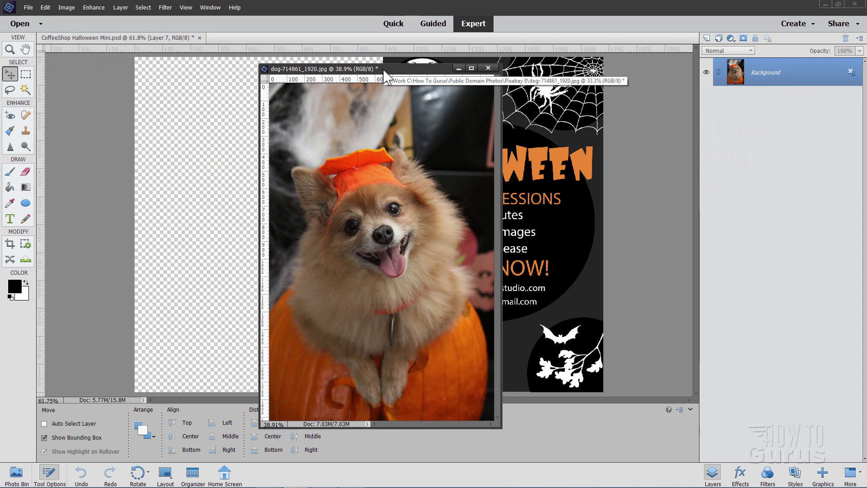
drag(397, 69, 429, 153)
drag(755, 87, 271, 108)
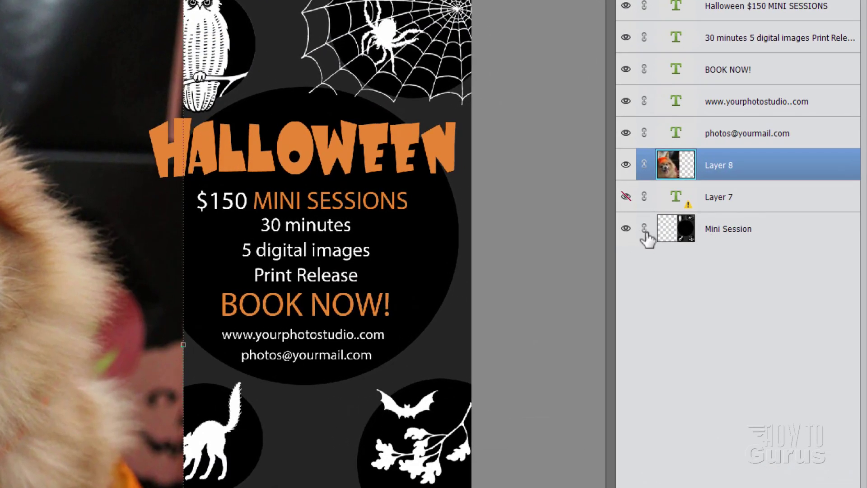
- Move the dog photo layer below the Mini Session layer
click(721, 230)
click(725, 171)
drag(718, 180, 723, 244)
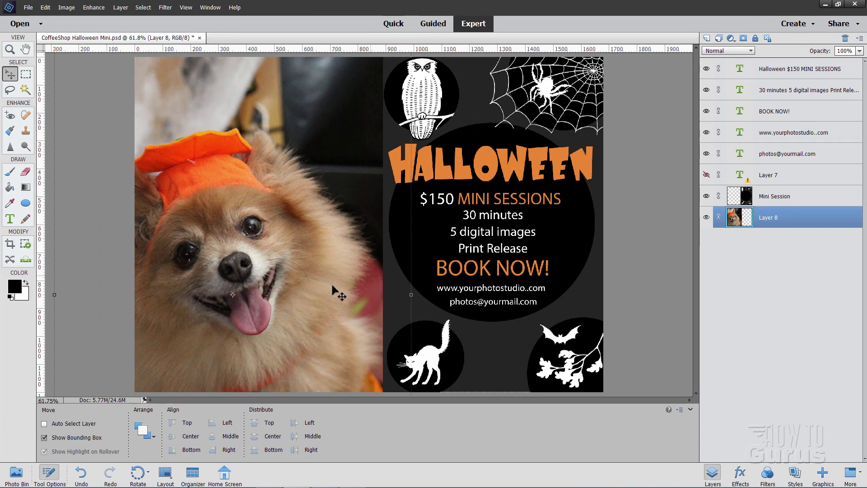
- Scale the dog photo to about 73% and position it filling the flyer's left half
drag(332, 287, 319, 242)
mouse_move(319, 190)
mouse_down()
mouse_move(332, 171)
mouse_move(319, 189)
mouse_up()
drag(386, 85, 296, 220)
drag(214, 386, 310, 219)
drag(296, 266, 340, 152)
drag(373, 116, 316, 178)
click(360, 390)
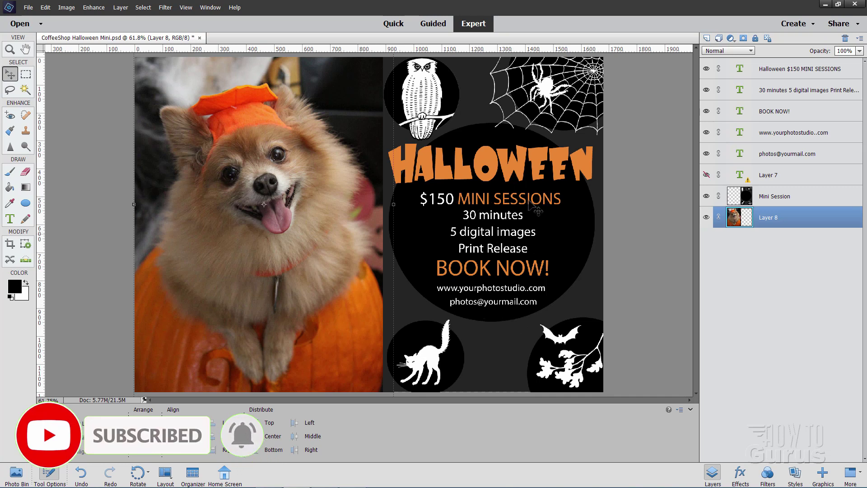
- Close the Halloween flyer unsaved, reopen CoffeeShop Christmas Mini 2.psd, and select its Holiday Mini Sessions title
click(199, 38)
click(321, 178)
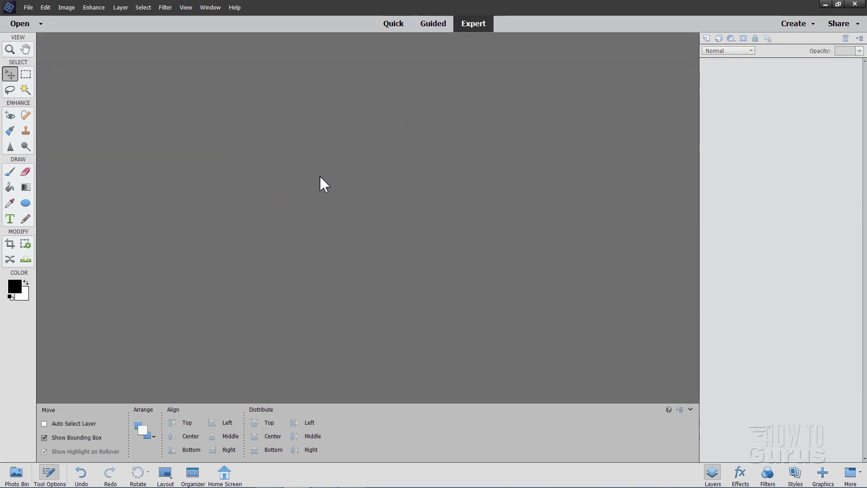
click(28, 7)
mouse_move(53, 46)
click(205, 92)
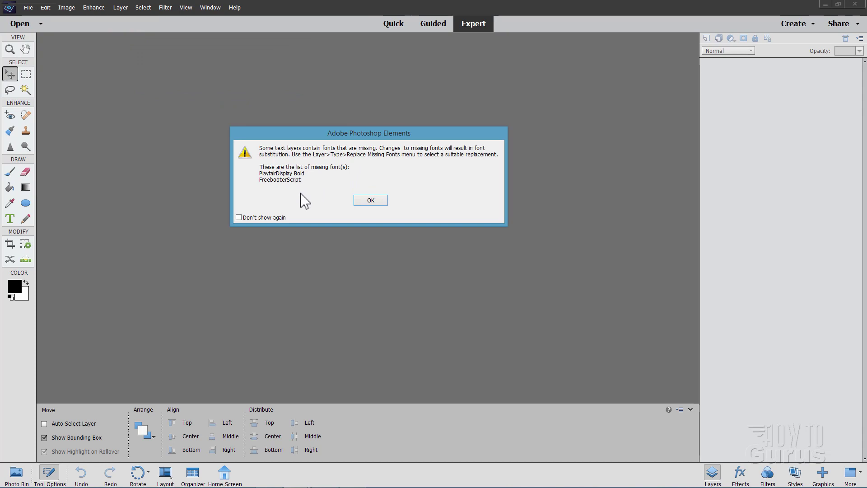
click(366, 205)
click(763, 68)
- Open the Holiday Mini Sessions title for editing with the substitute font and select all its text
click(9, 218)
click(342, 347)
click(324, 195)
key(ctrl+a)
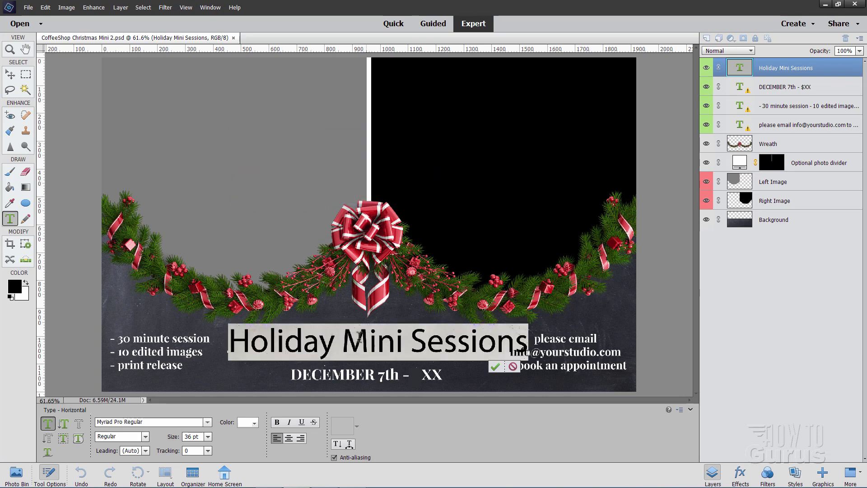
- Set the title to faux-bold Edwardian Script ITC at 39 pt and nudge it slightly right and down
click(208, 422)
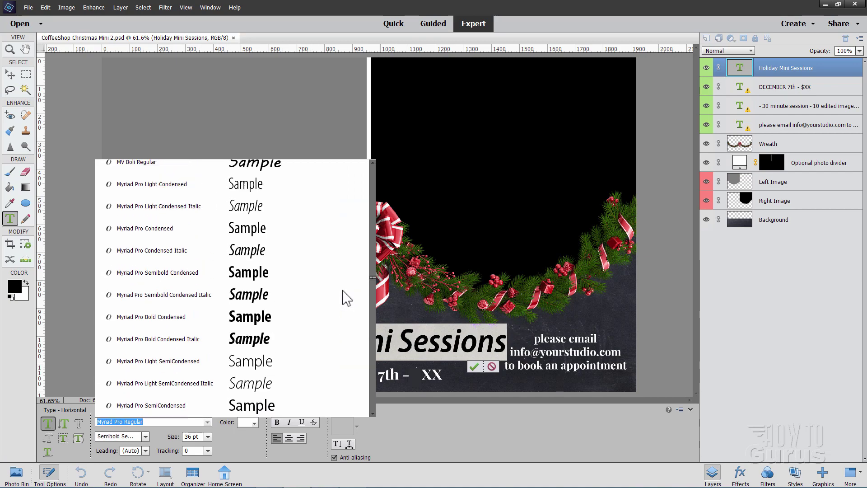
scroll(346, 298, up, 20)
scroll(345, 298, up, 20)
click(321, 281)
click(277, 423)
drag(173, 439, 177, 438)
click(469, 370)
key(v)
drag(386, 350, 389, 352)
- Open the DECEMBER 7th - $XX date line for editing and accept the missing-font substitution
click(784, 91)
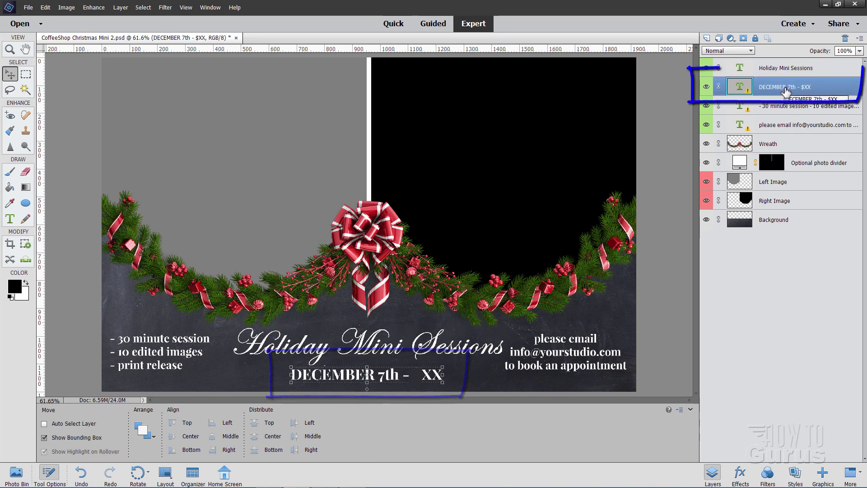
click(10, 219)
click(411, 388)
click(319, 190)
click(385, 384)
- Replace the $XX placeholder in the date line with 12th
click(10, 218)
click(408, 374)
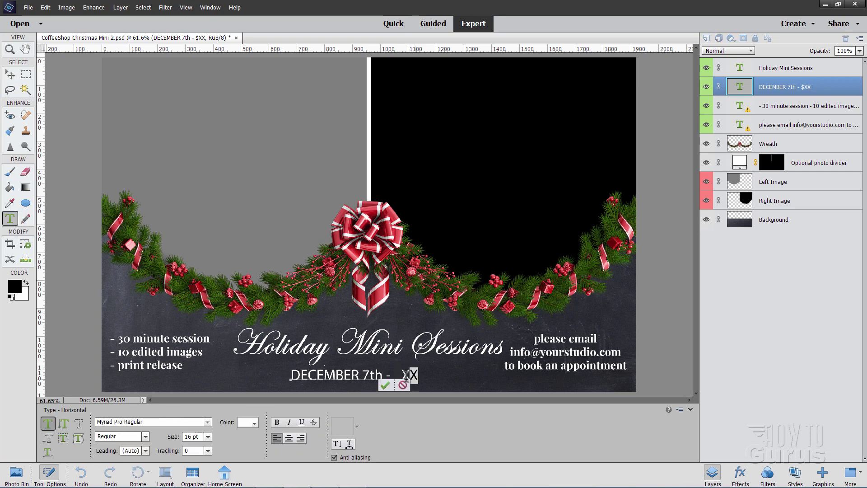
text(12th)
click(389, 385)
key(v)
- Set the whole DECEMBER 7th - 12th line in Futura Md BT Medium Italic
key(t)
triple_click(374, 379)
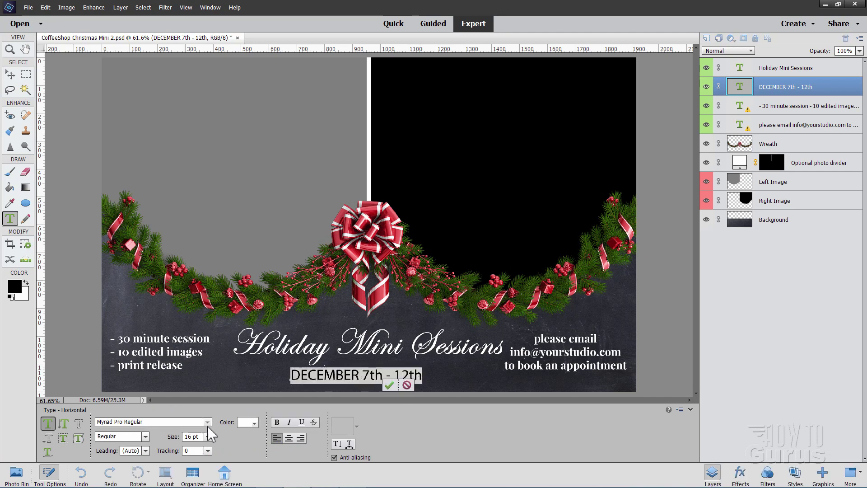
click(207, 422)
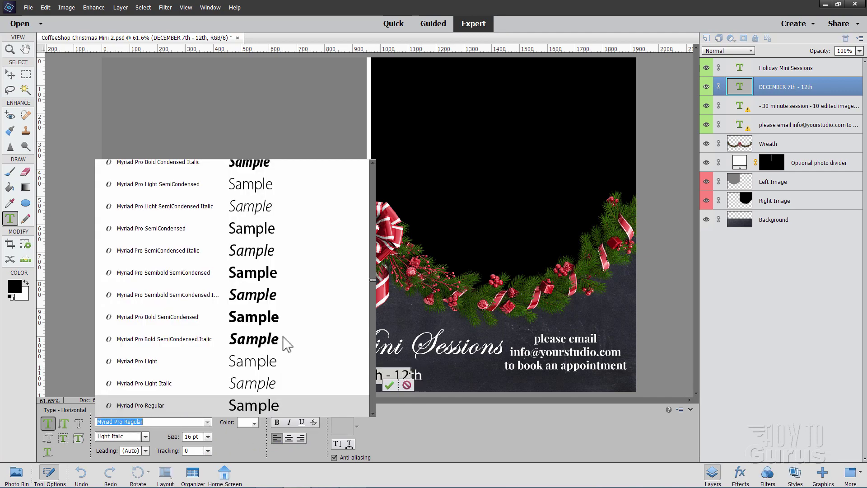
scroll(284, 336, up, 10)
scroll(296, 286, up, 10)
scroll(298, 290, up, 8)
click(255, 286)
click(402, 385)
key(v)
- Switch the bullet-list text from missing PlayfairDisplay Bold to Myriad Pro Regular and nudge it right
click(778, 110)
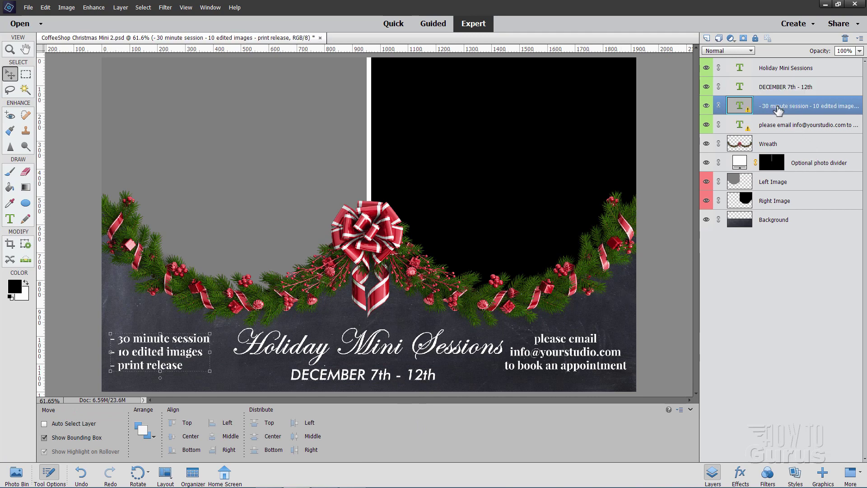
mouse_move(168, 312)
mouse_down()
mouse_move(107, 380)
mouse_move(216, 385)
mouse_move(176, 312)
mouse_up()
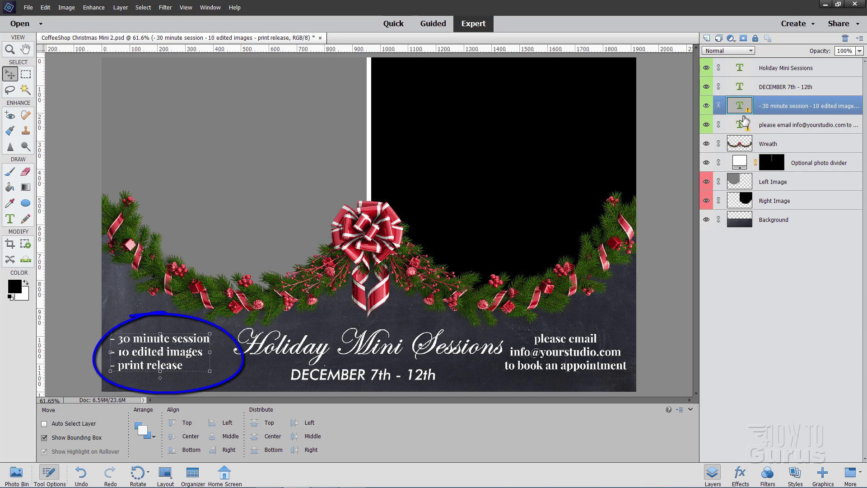
click(10, 219)
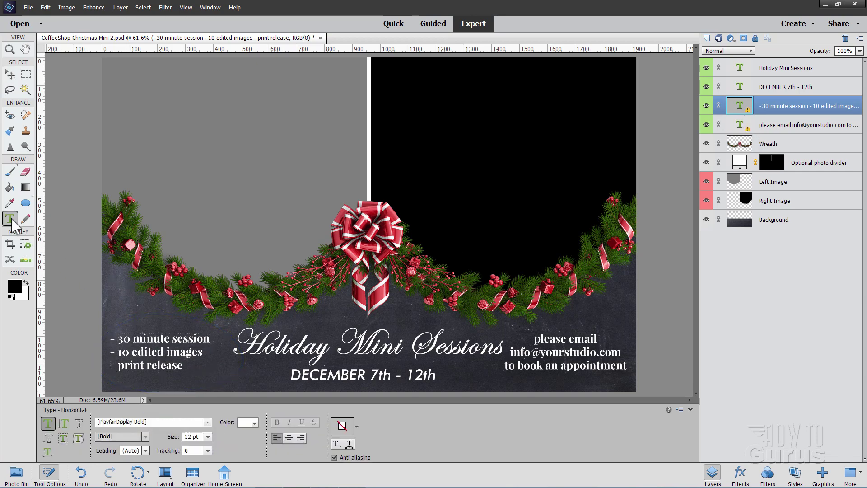
click(185, 341)
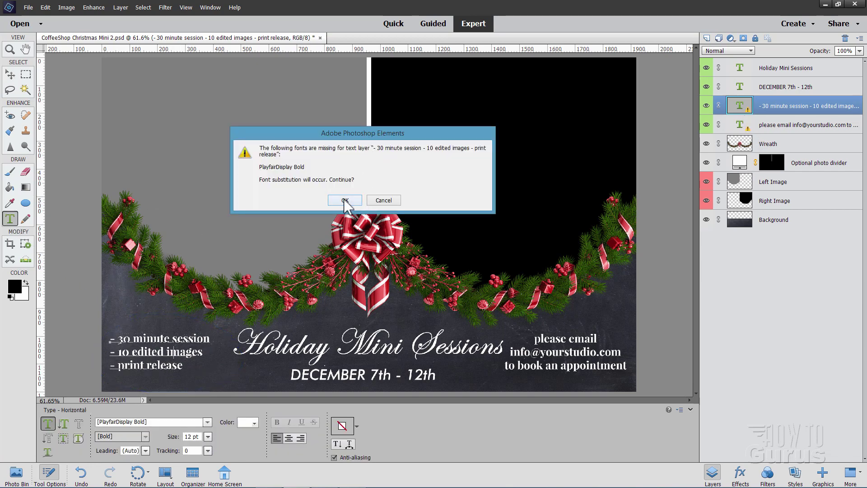
click(344, 201)
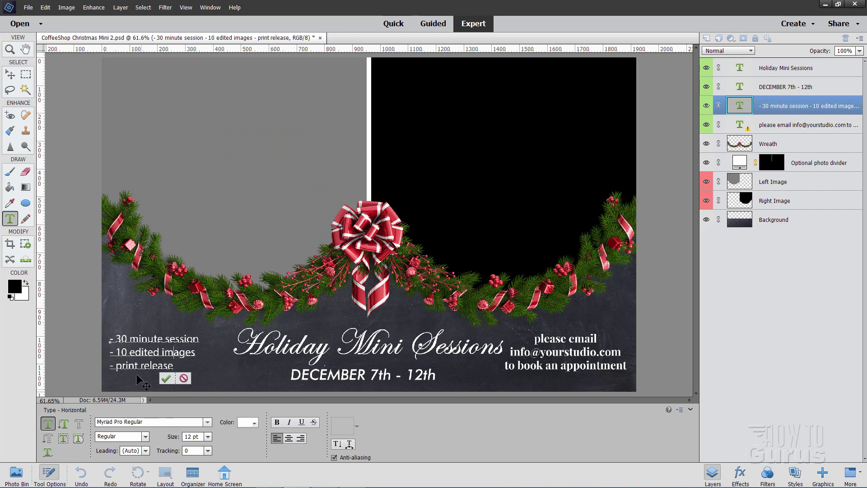
click(167, 378)
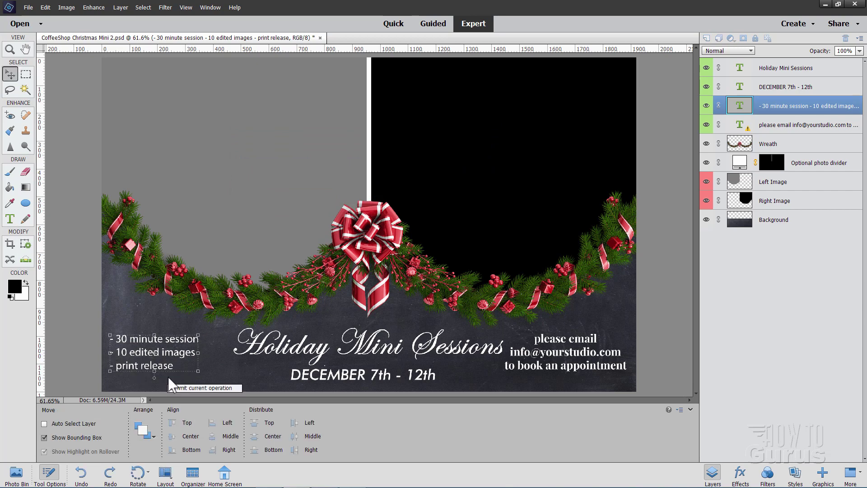
drag(170, 359, 180, 359)
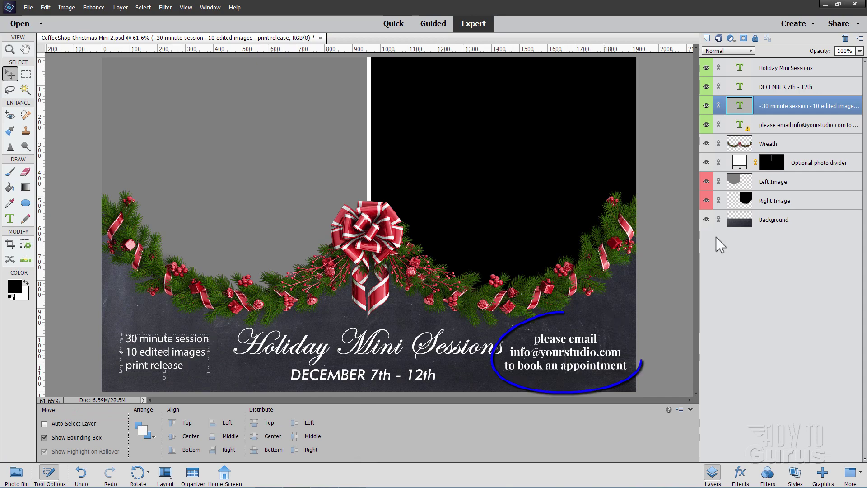
- Switch the email text from missing PlayfairDisplay Bold to Myriad Pro Regular
click(786, 126)
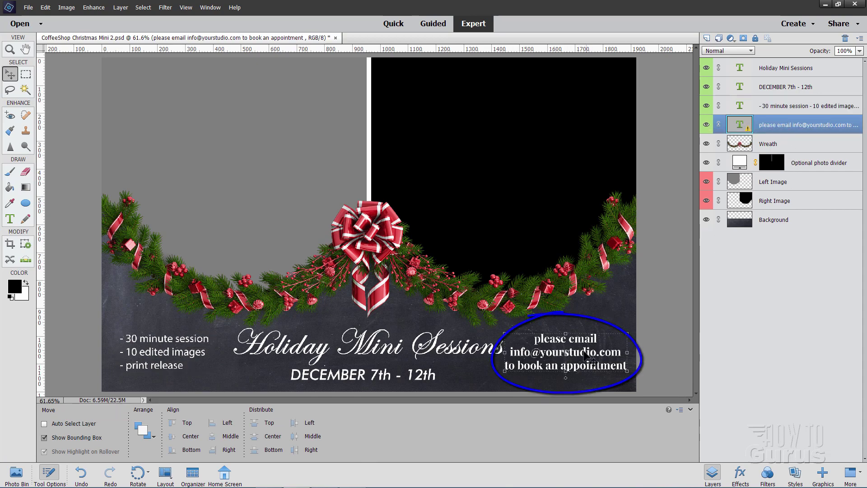
click(10, 220)
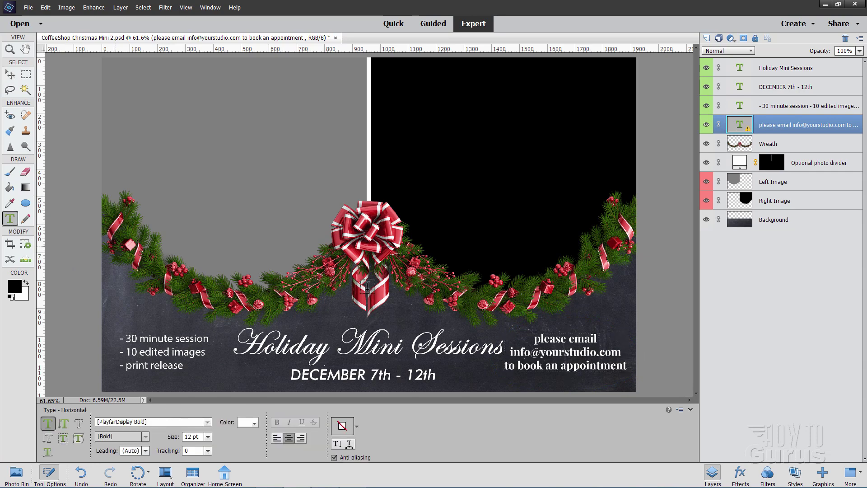
click(571, 355)
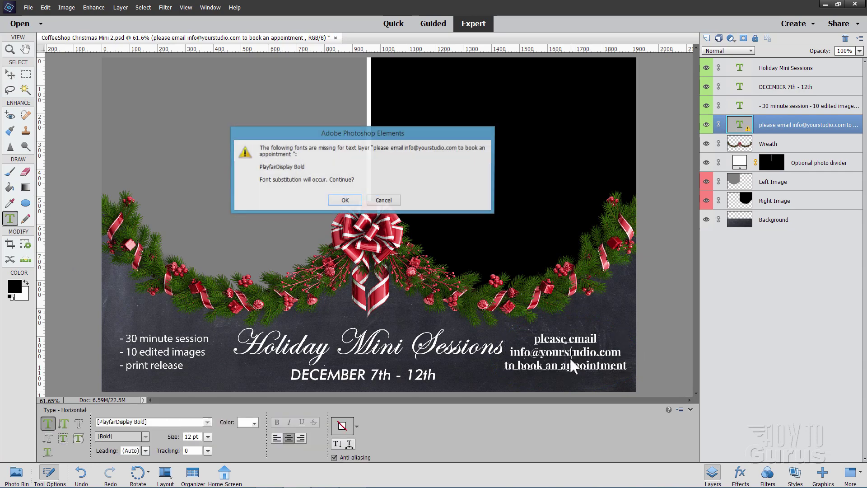
click(343, 201)
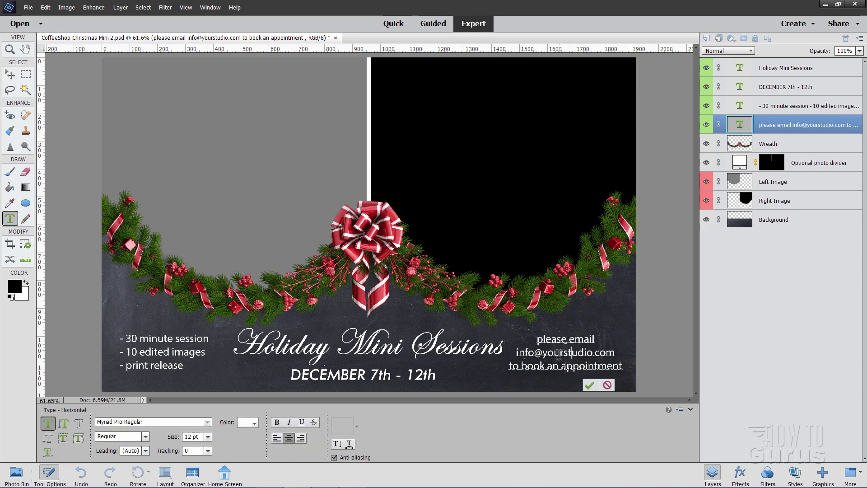
key(ctrl+Return)
key(v)
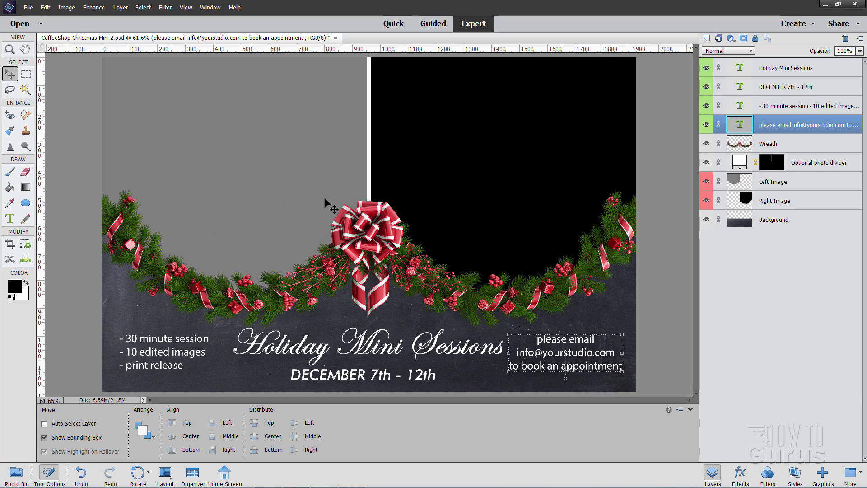
- With Left Image selected, open ball-15827_1920.jpg from recently edited files in a floating window
click(757, 187)
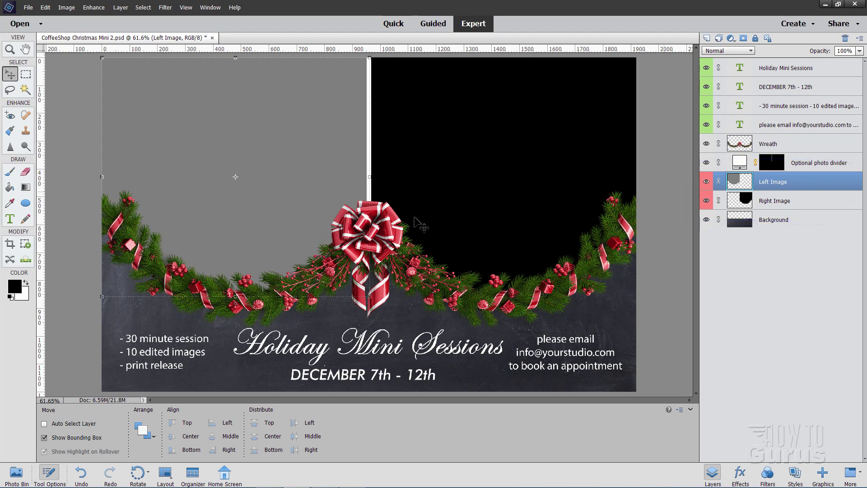
click(29, 8)
mouse_move(45, 45)
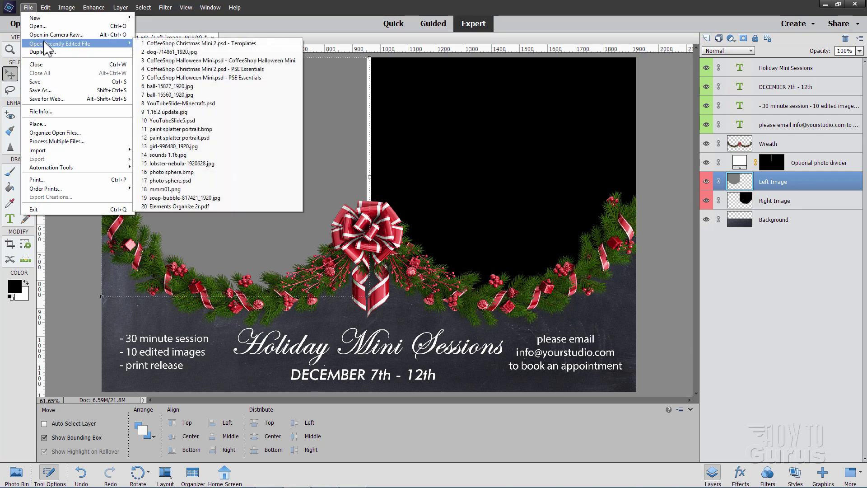
click(219, 86)
drag(605, 194, 651, 254)
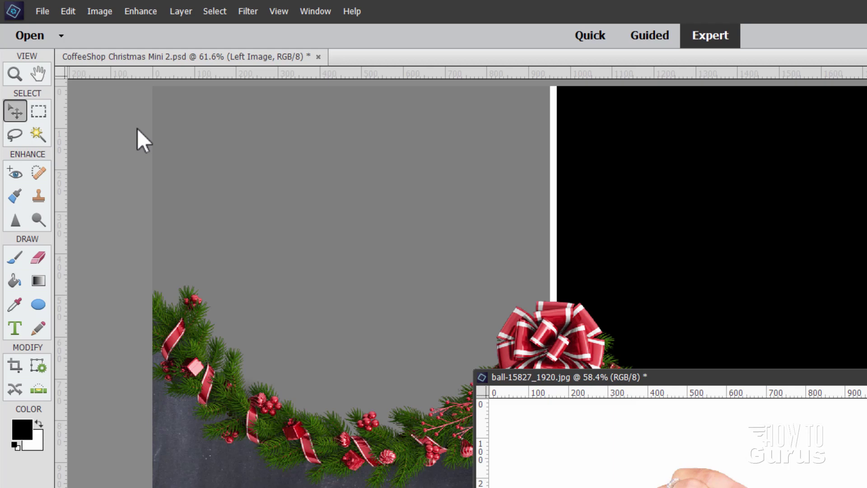
- Bring up the General preferences to allow floating documents
click(68, 11)
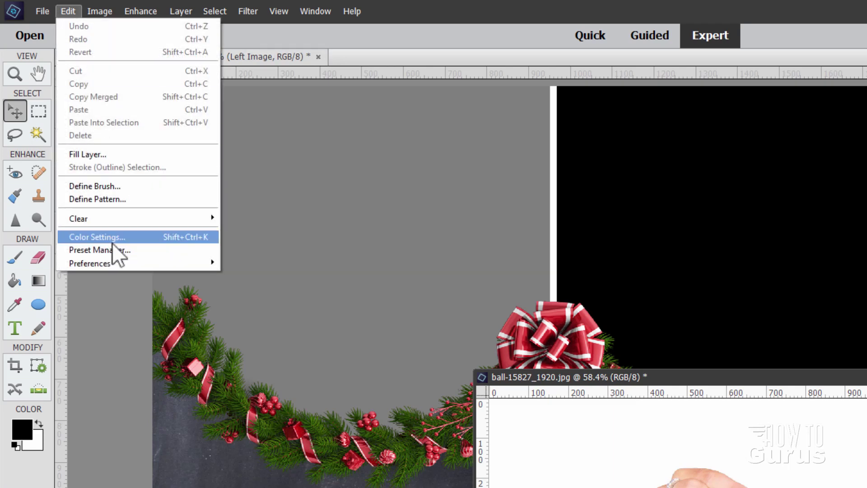
mouse_move(122, 264)
click(238, 262)
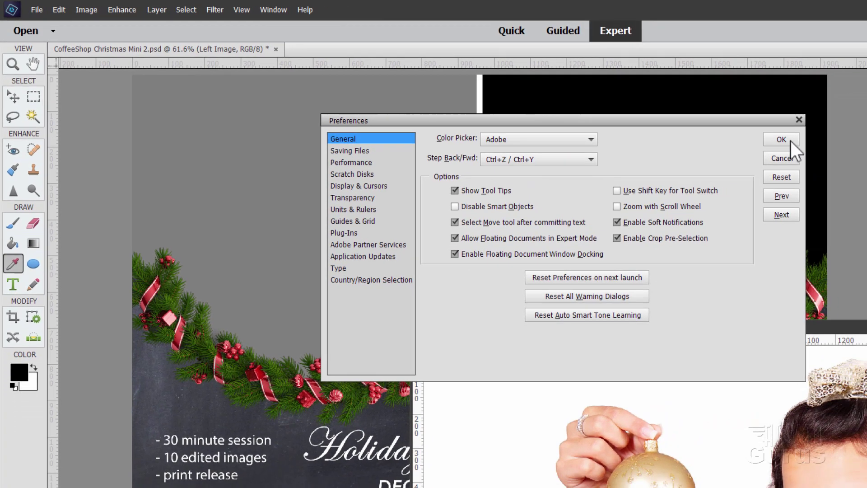
- Copy the ornament-girl photo into the template as Layer 1 and close its separate window
click(787, 140)
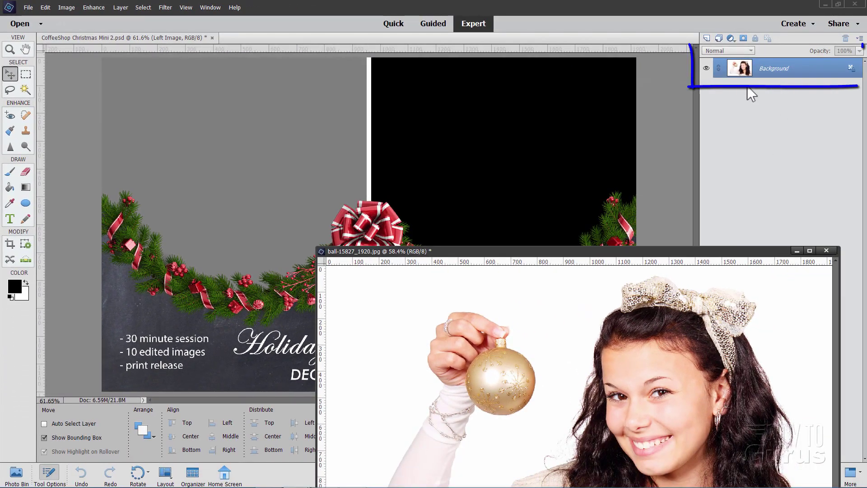
drag(740, 72, 441, 193)
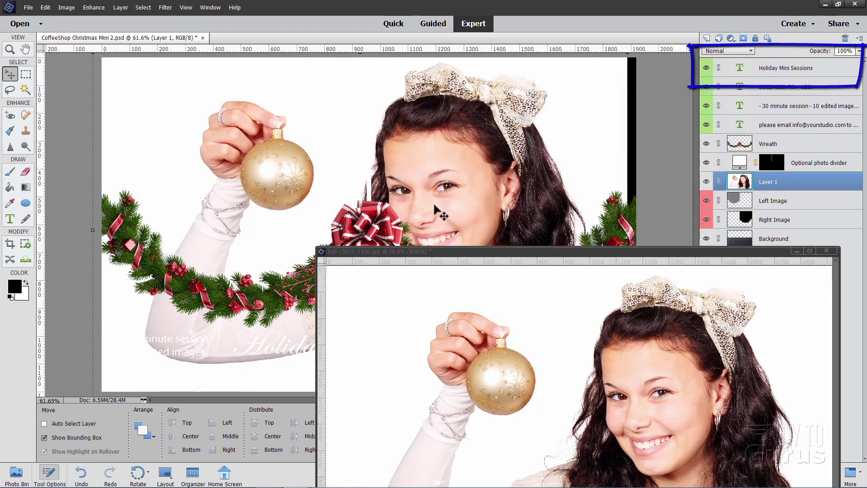
click(826, 251)
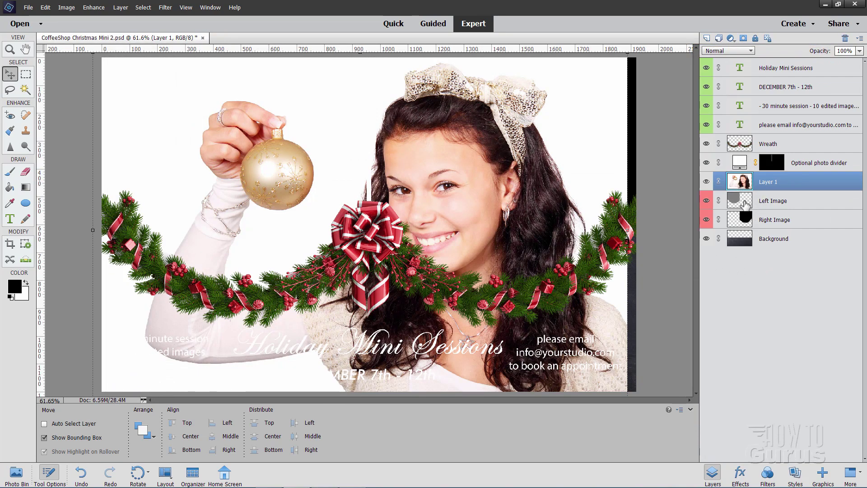
- Scale the girl photo to 67.8%, place it on the left, and clip it into Left Image
drag(310, 134, 322, 159)
drag(104, 76, 310, 213)
drag(478, 242, 254, 176)
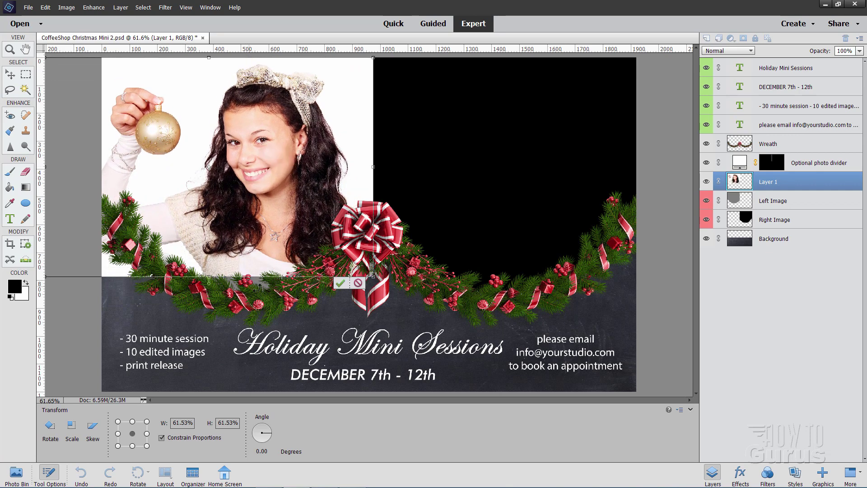
drag(373, 276, 405, 301)
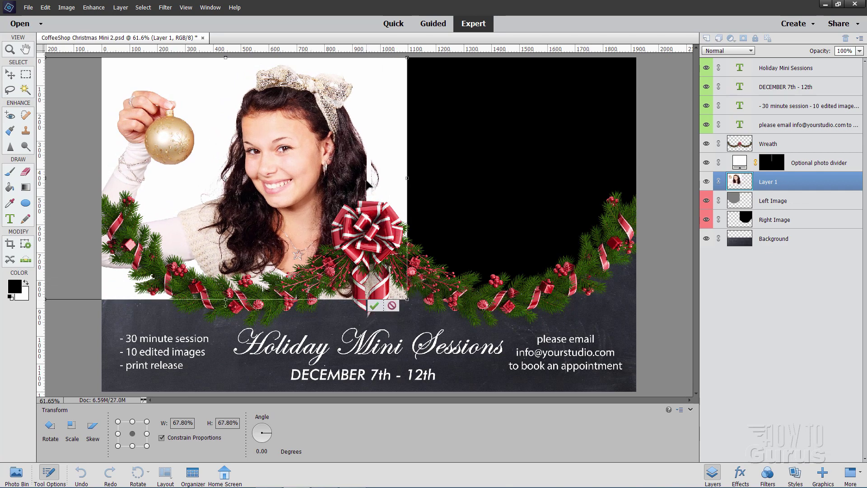
click(373, 305)
drag(296, 216, 292, 220)
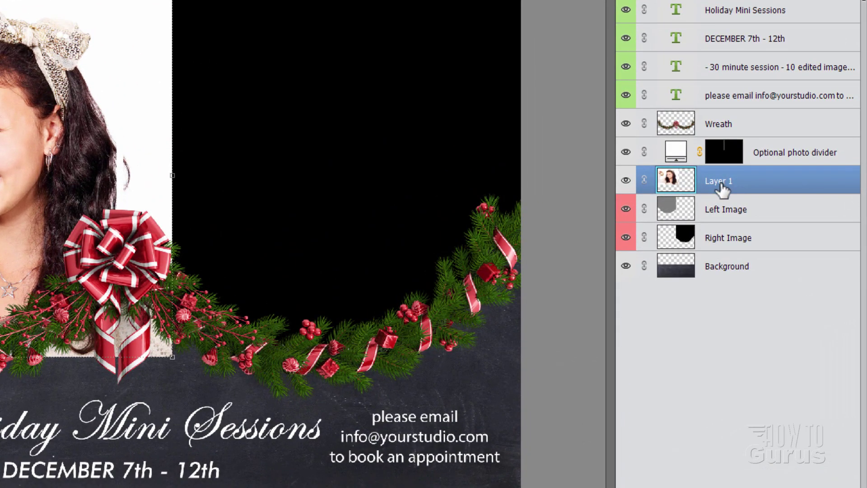
right_click(718, 185)
click(780, 316)
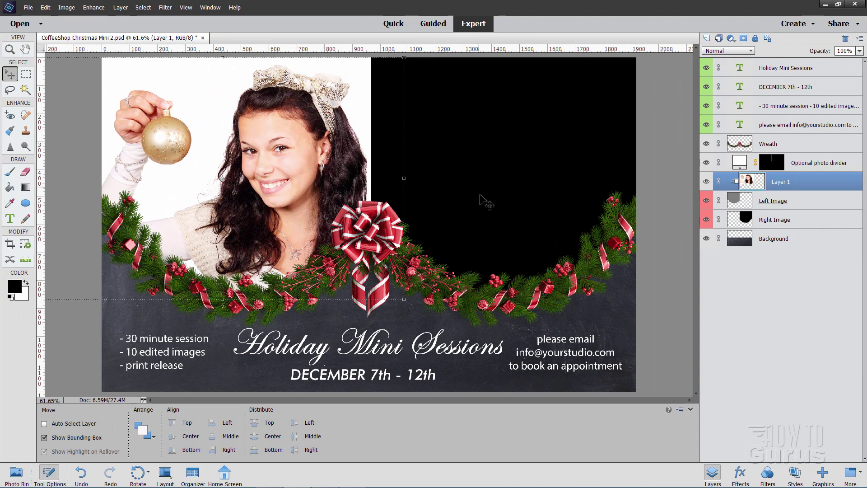
- With Right Image selected, open ball-15560_1920.jpg from recently edited files
click(762, 221)
click(28, 8)
mouse_move(42, 43)
click(170, 95)
drag(181, 51, 709, 283)
- Copy the Santa-hat photo in as Layer 2, scale to about 75%, and clip into Right Image
drag(735, 73, 432, 185)
click(796, 275)
drag(258, 371, 503, 241)
drag(623, 87, 604, 51)
drag(447, 219, 518, 206)
click(630, 390)
right_click(767, 227)
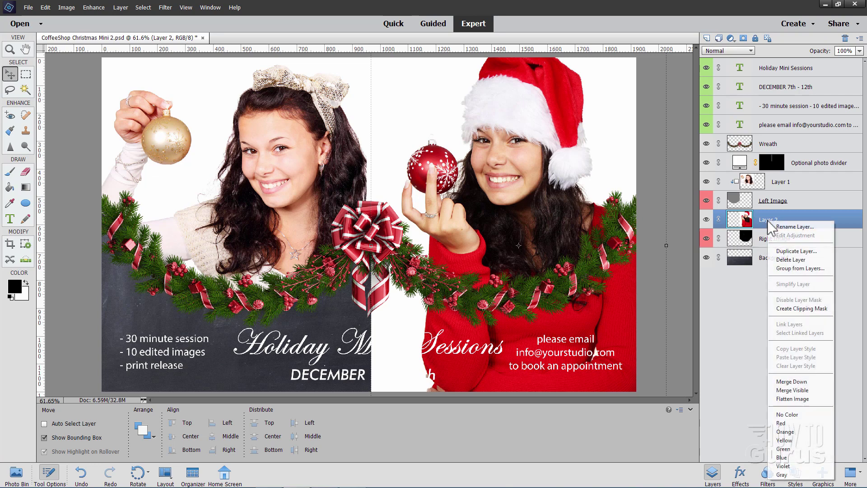
click(806, 309)
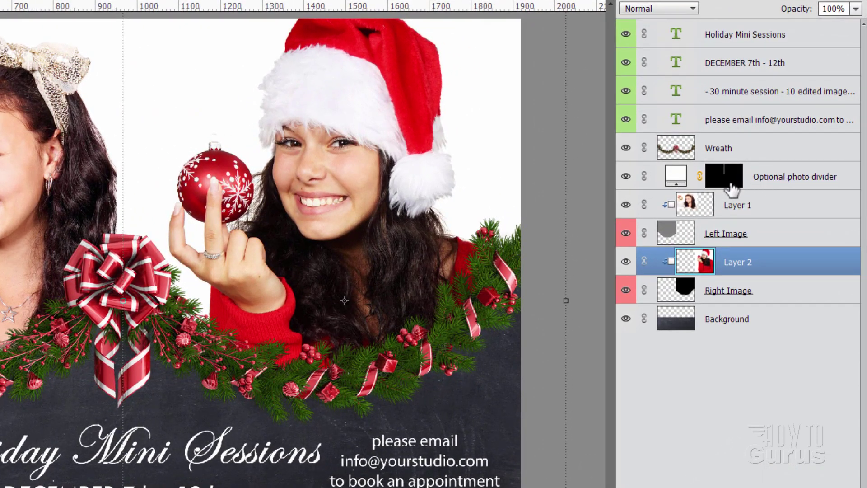
click(625, 177)
click(626, 179)
click(625, 179)
click(625, 177)
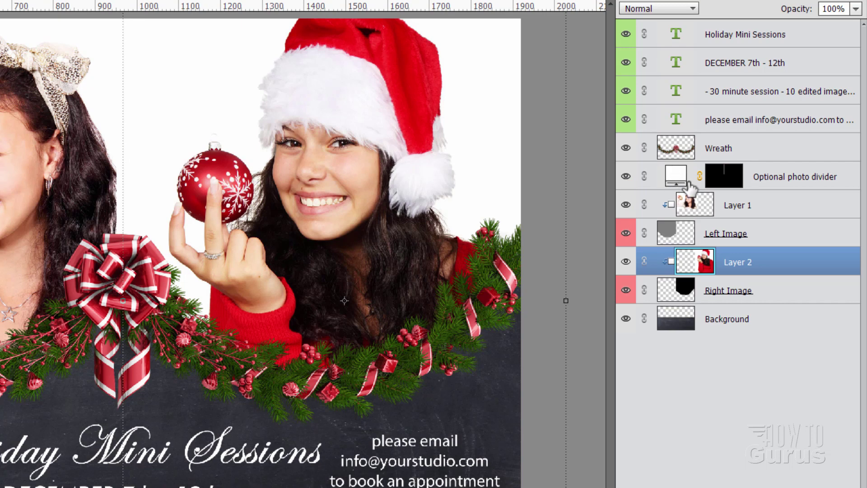